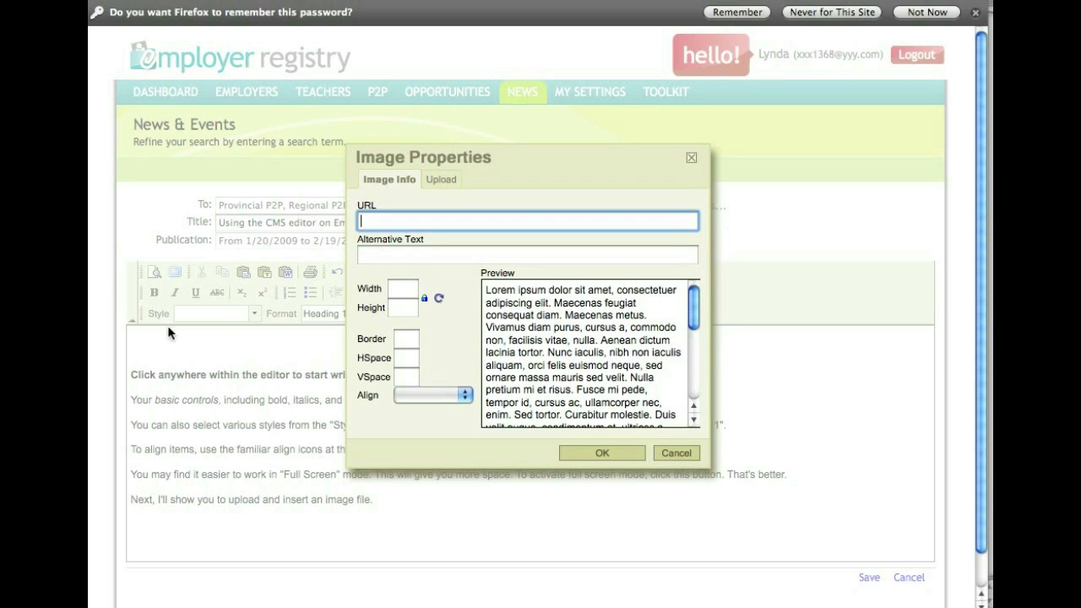
# - Upload Picture 9.png from the Desktop to the server as the image to insert
pyautogui.click(443, 181)
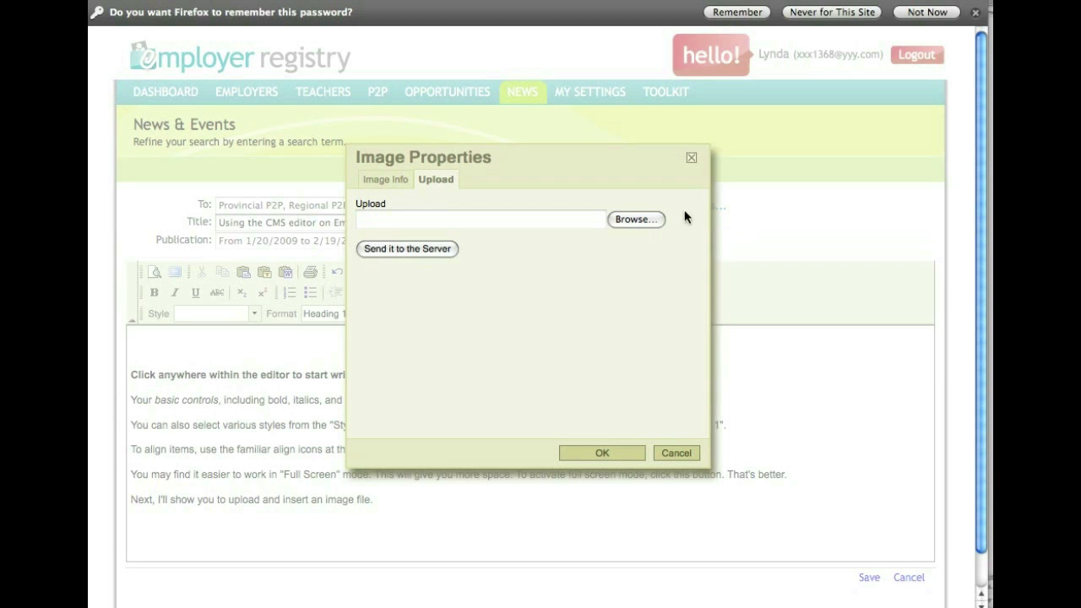
pyautogui.click(645, 224)
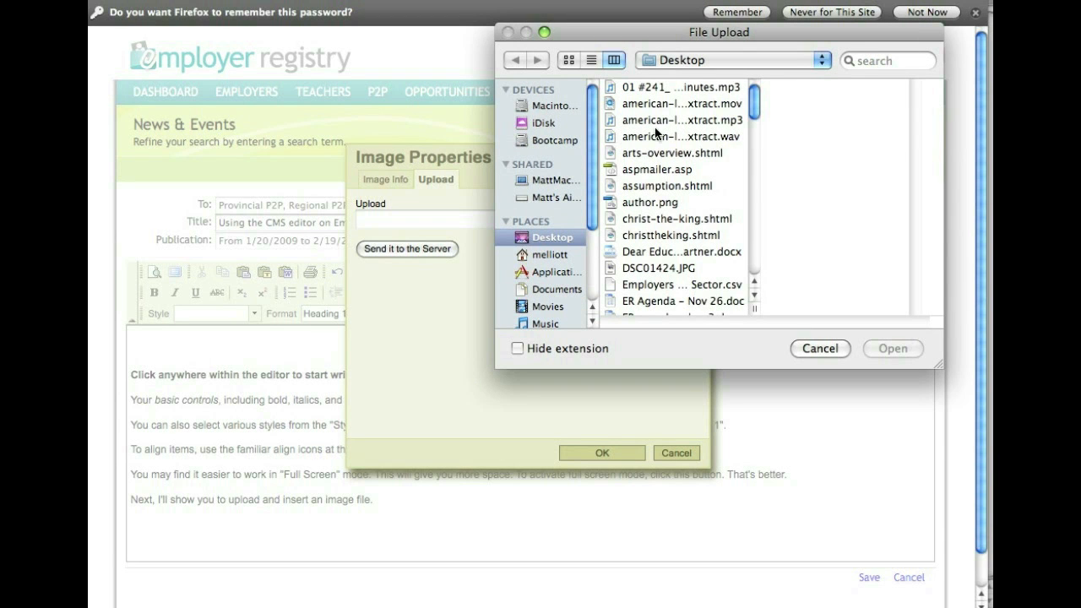
pyautogui.scroll(-3, 725, 127)
pyautogui.scroll(-15, 725, 127)
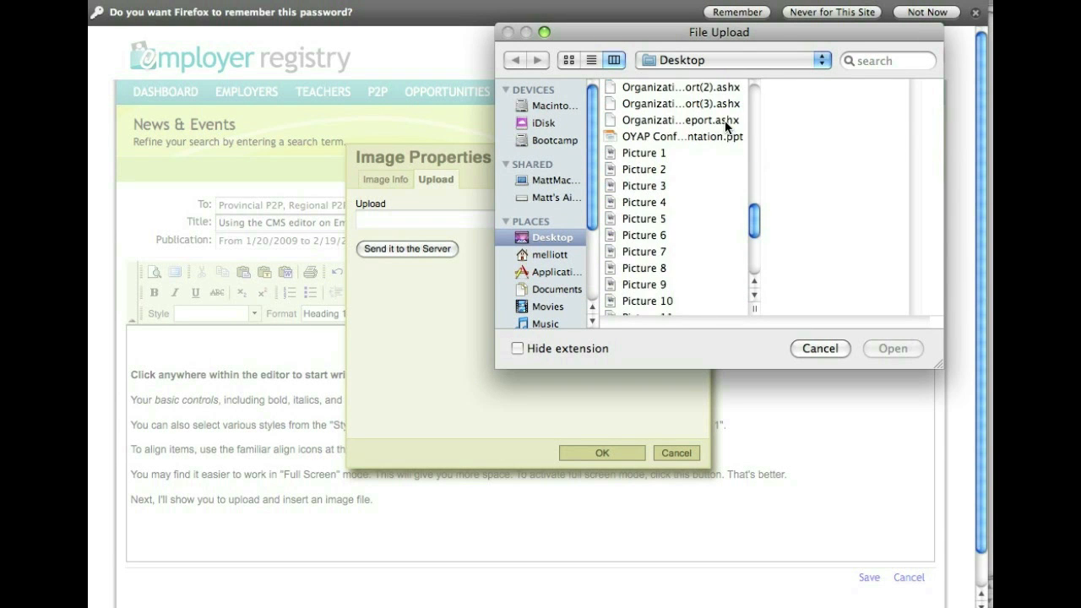
pyautogui.click(669, 299)
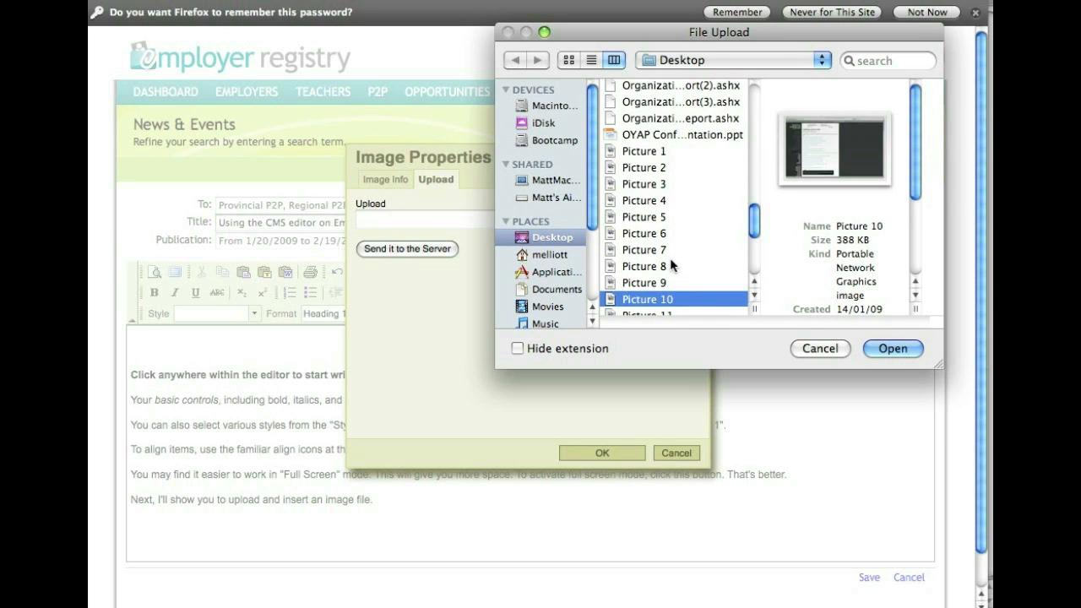
pyautogui.click(671, 266)
pyautogui.click(675, 280)
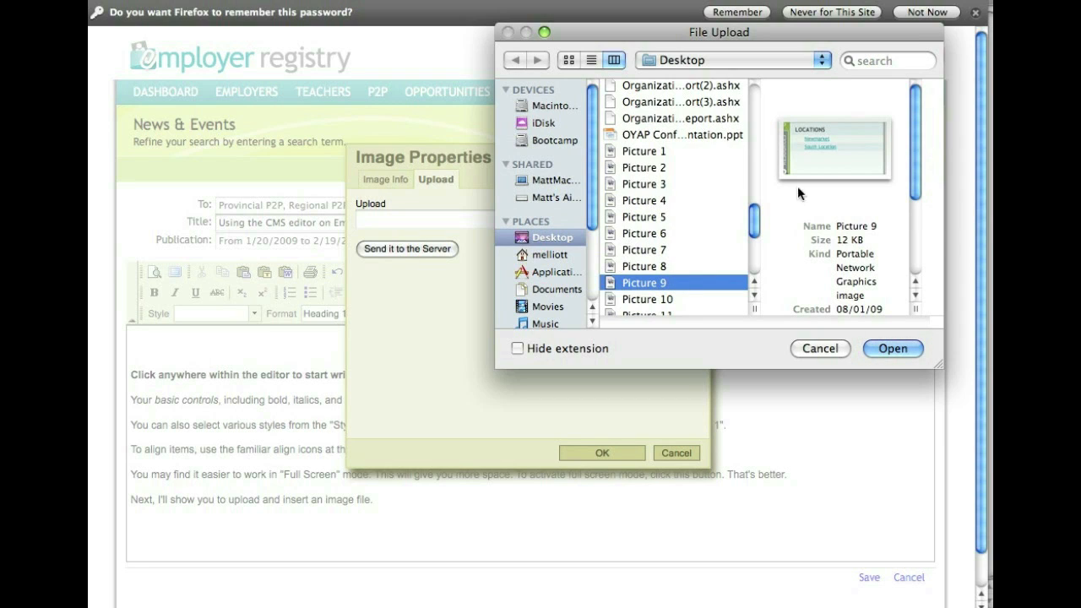
pyautogui.click(895, 348)
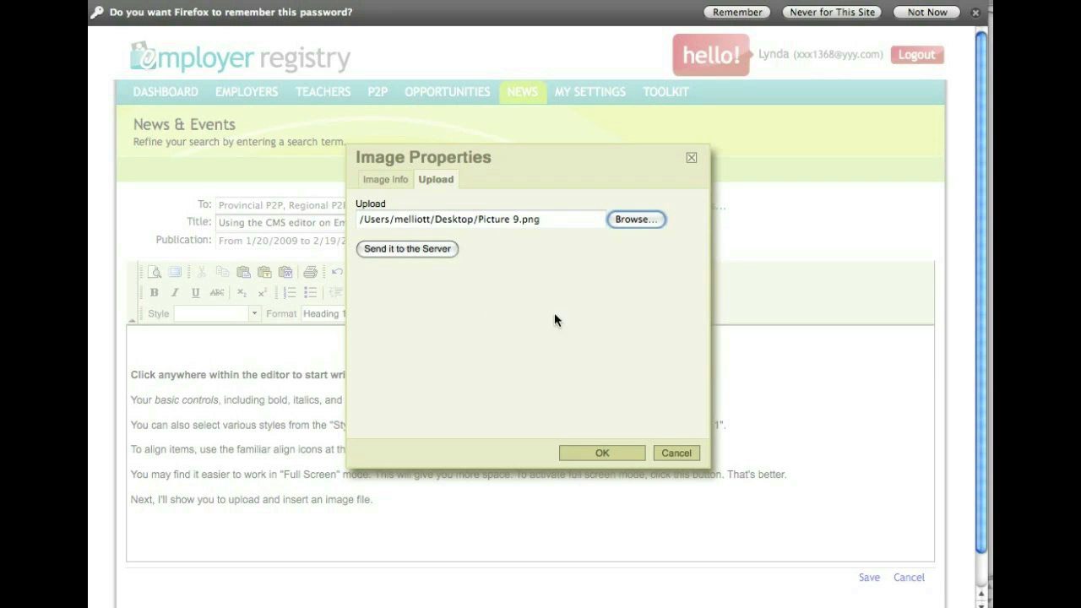
pyautogui.click(421, 248)
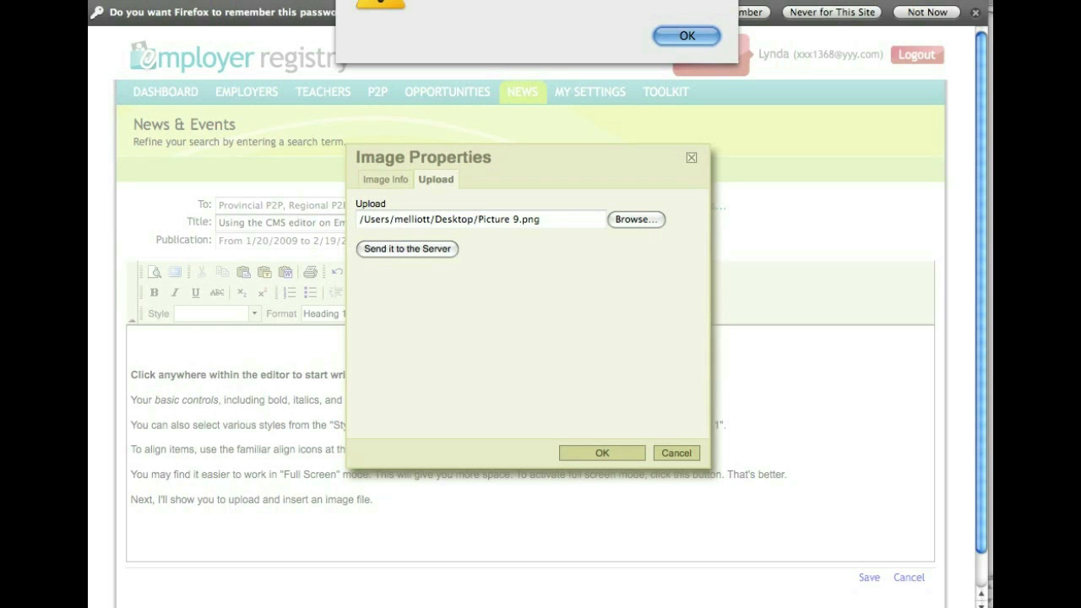
pyautogui.click(689, 34)
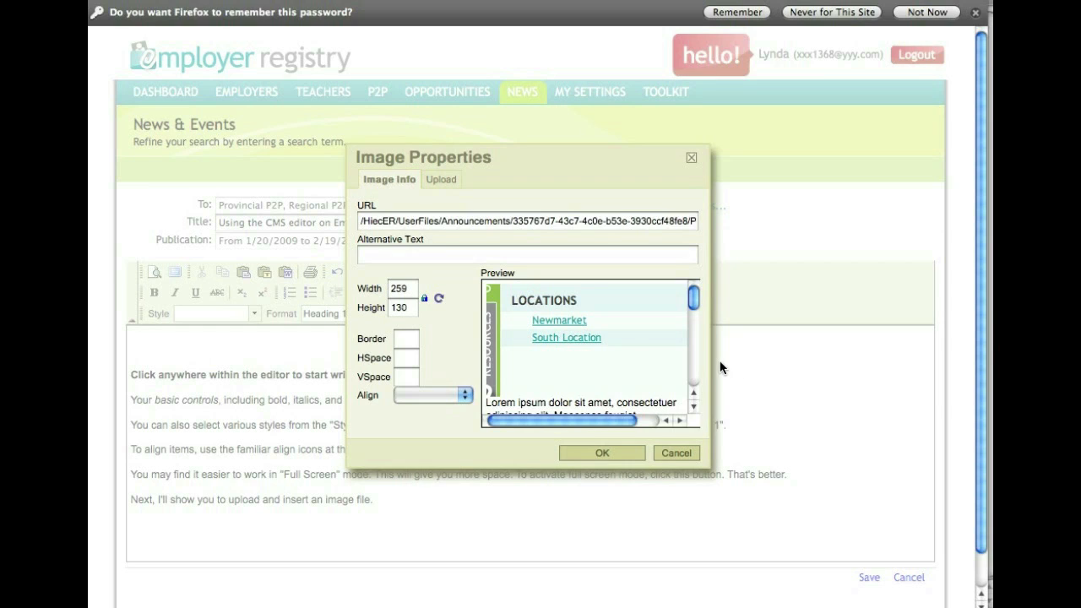
# - Give the uploaded image the alternative text "EmployerRegistry.ca Screenshot"
pyautogui.click(435, 255)
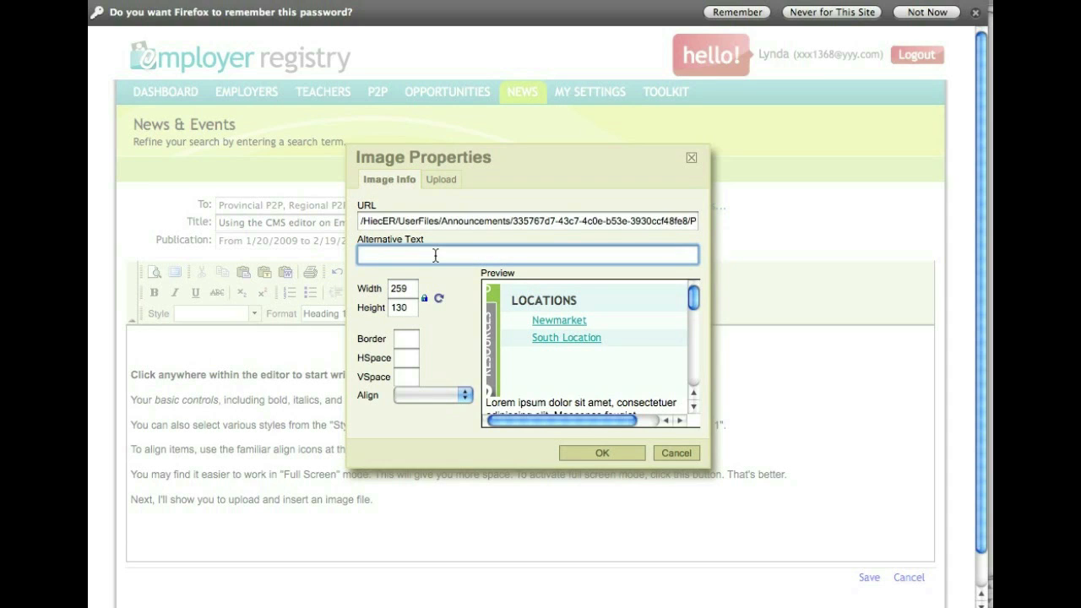
pyautogui.write('EmployerRegistry.ca Screenshot')
pyautogui.press('Tab')
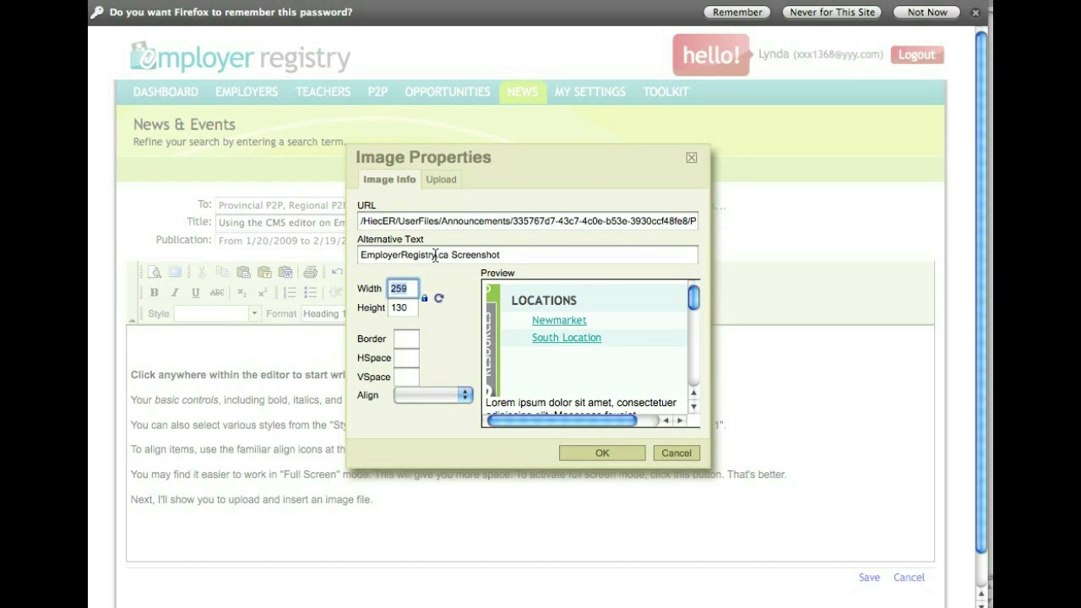
# - Set the image width to 249 with the proportions locked
pyautogui.write('250')
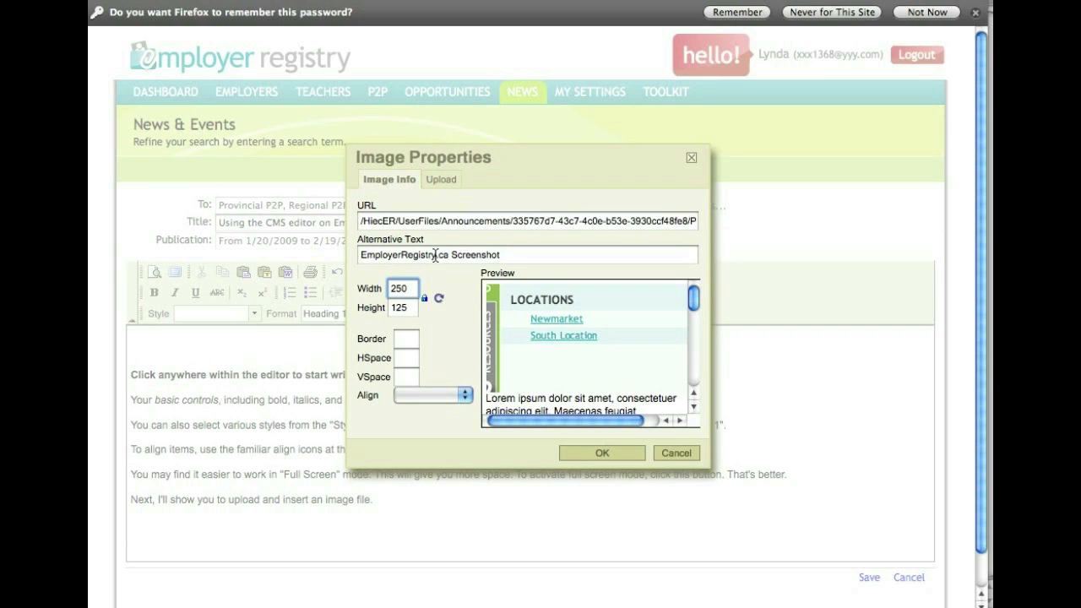
pyautogui.press('BackSpace')
pyautogui.write('9')
pyautogui.press('Tab')
pyautogui.press('Tab')
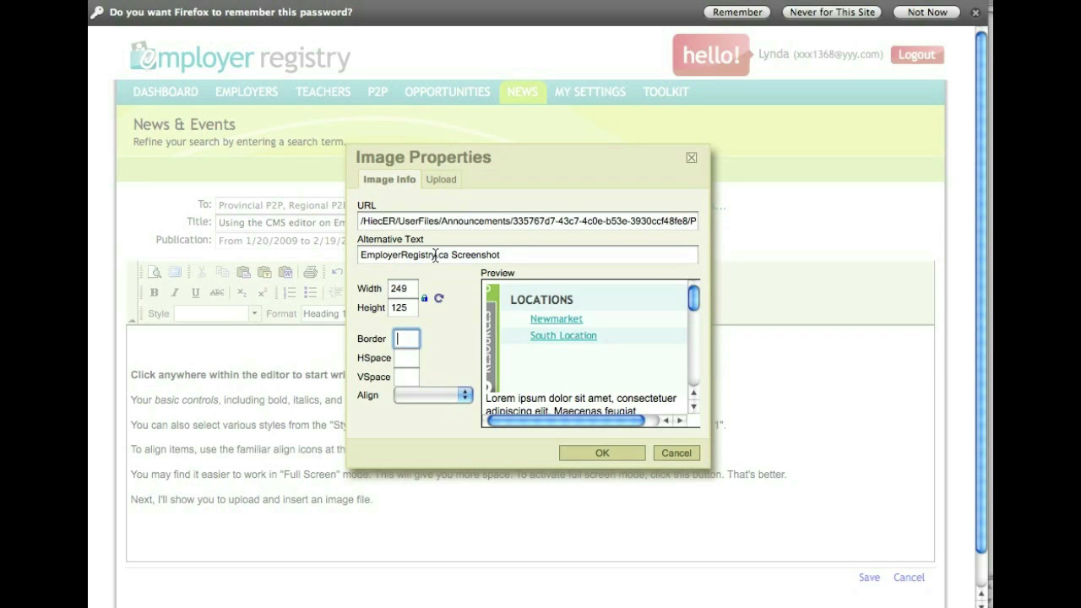
# - Try border thicknesses of 5 and 50 on the image and settle on a border of 3
pyautogui.write('5')
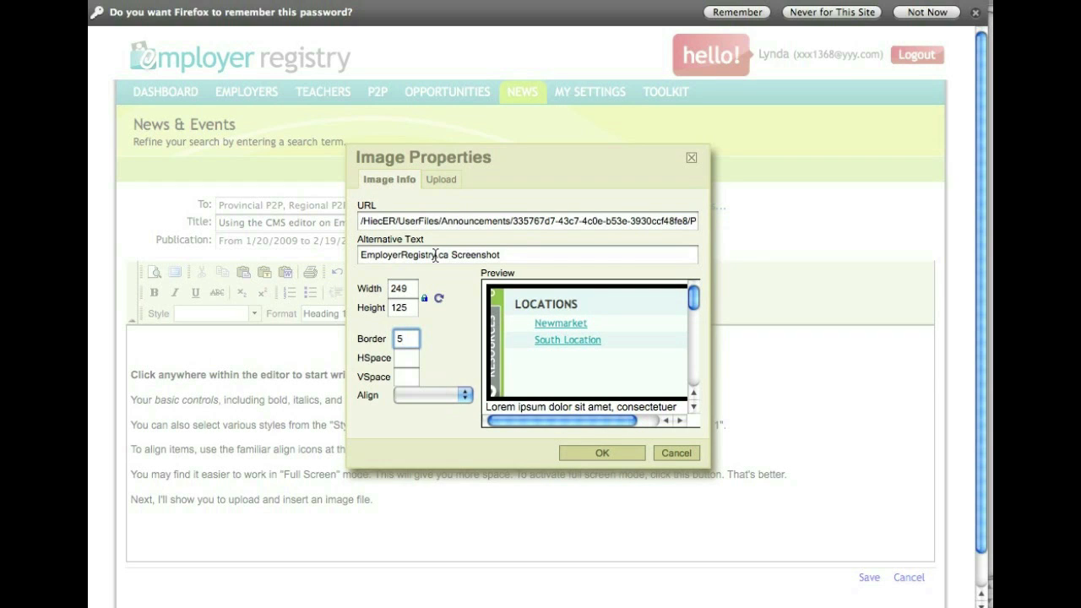
pyautogui.write('0')
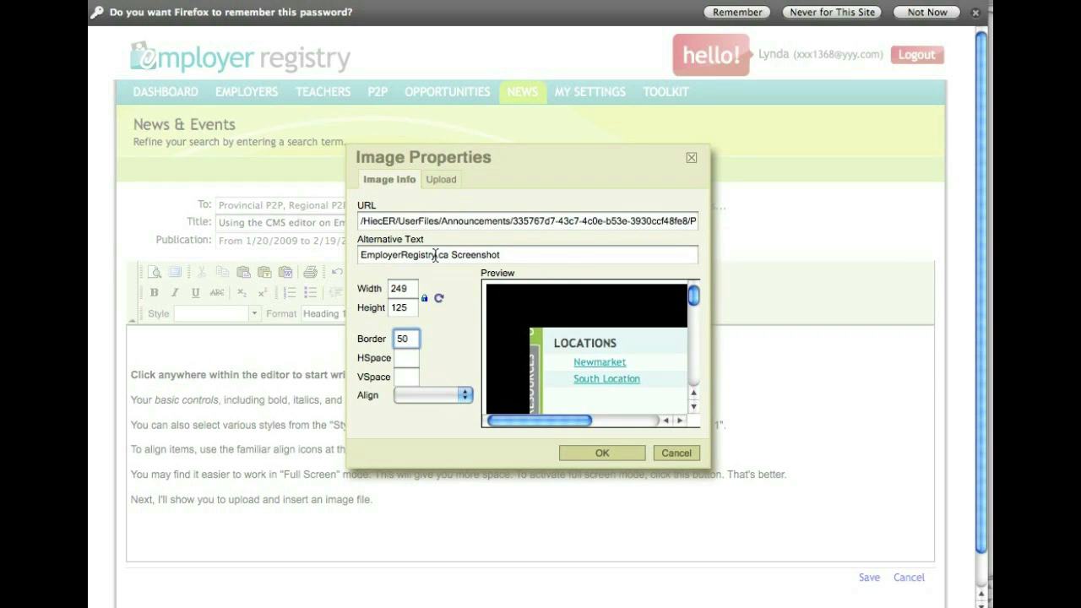
pyautogui.press('BackSpace')
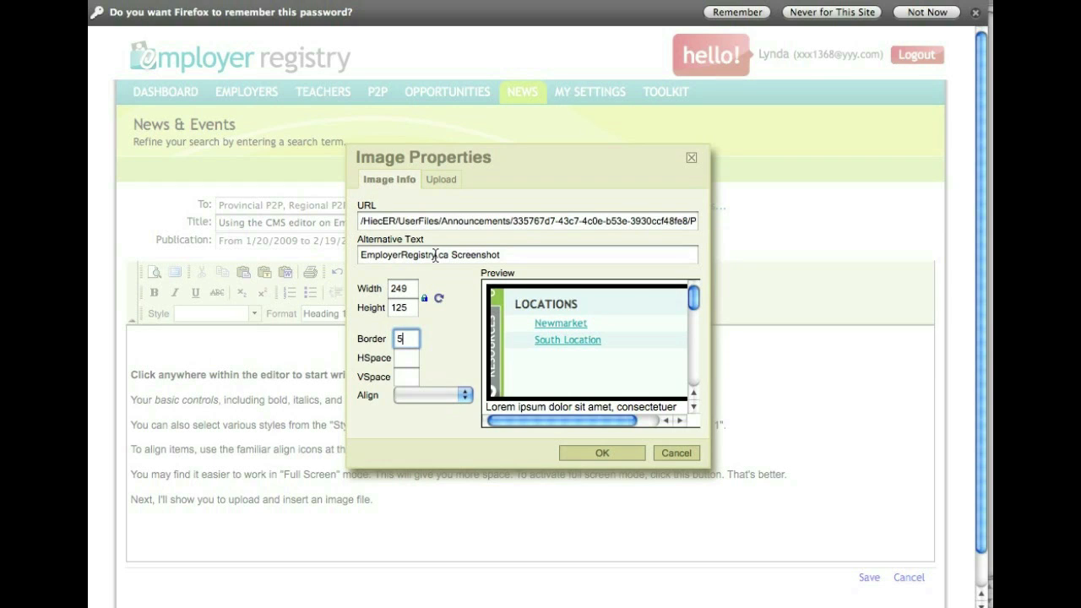
pyautogui.press('BackSpace')
pyautogui.write('3')
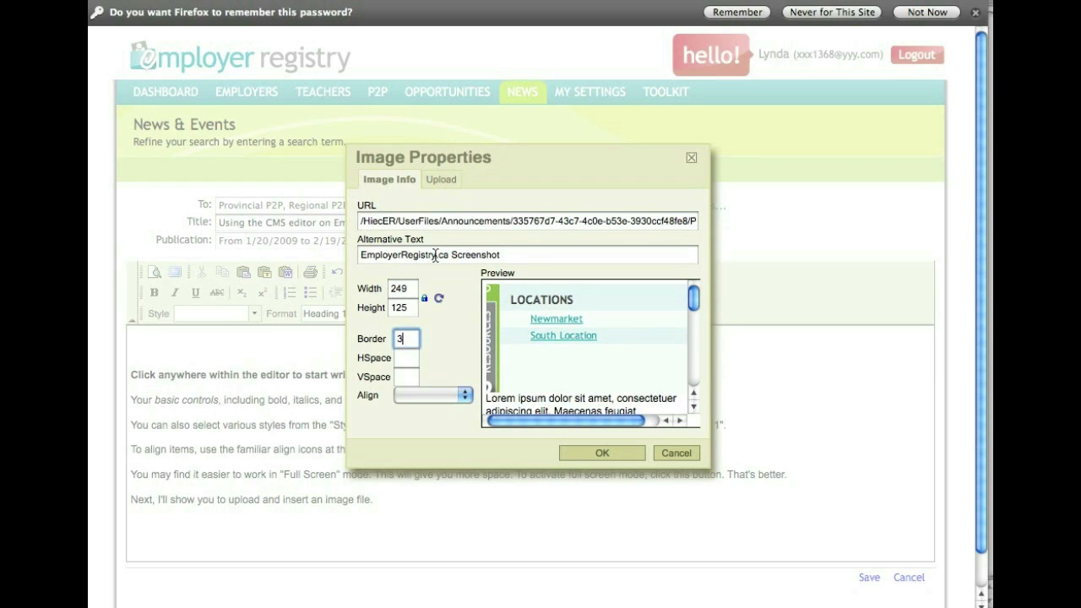
pyautogui.press('Tab')
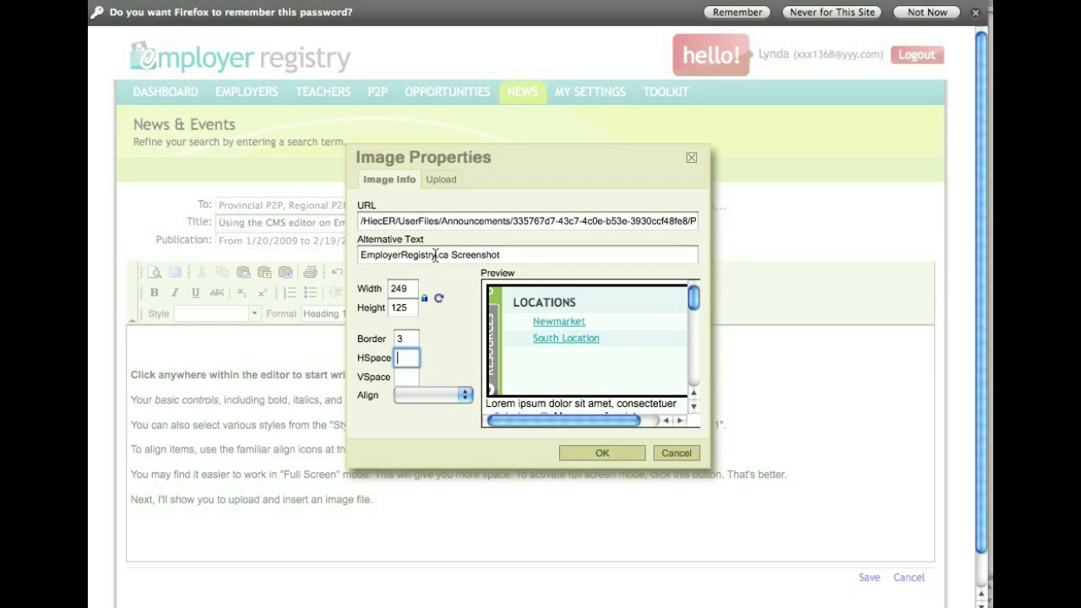
# - Set both the horizontal and vertical spacing around the image to 3
pyautogui.write('3')
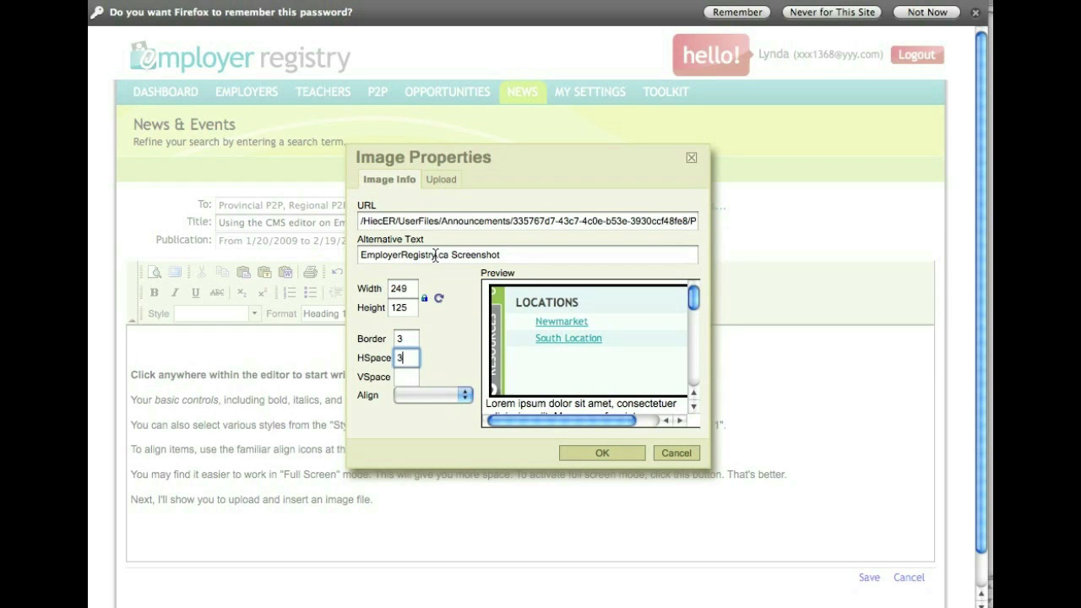
pyautogui.press('Tab')
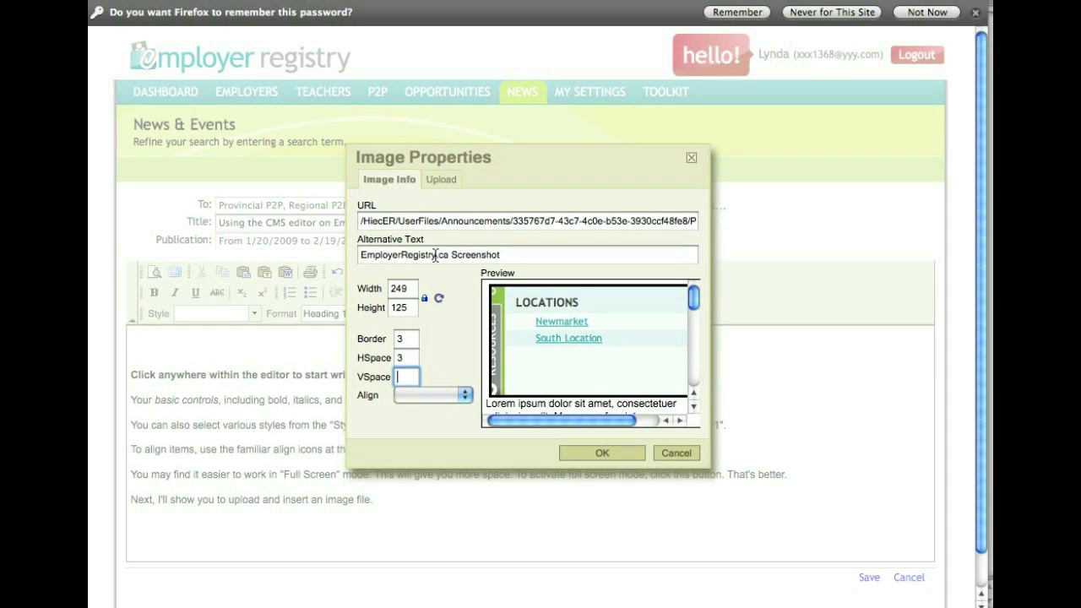
pyautogui.write('3')
pyautogui.press('Tab')
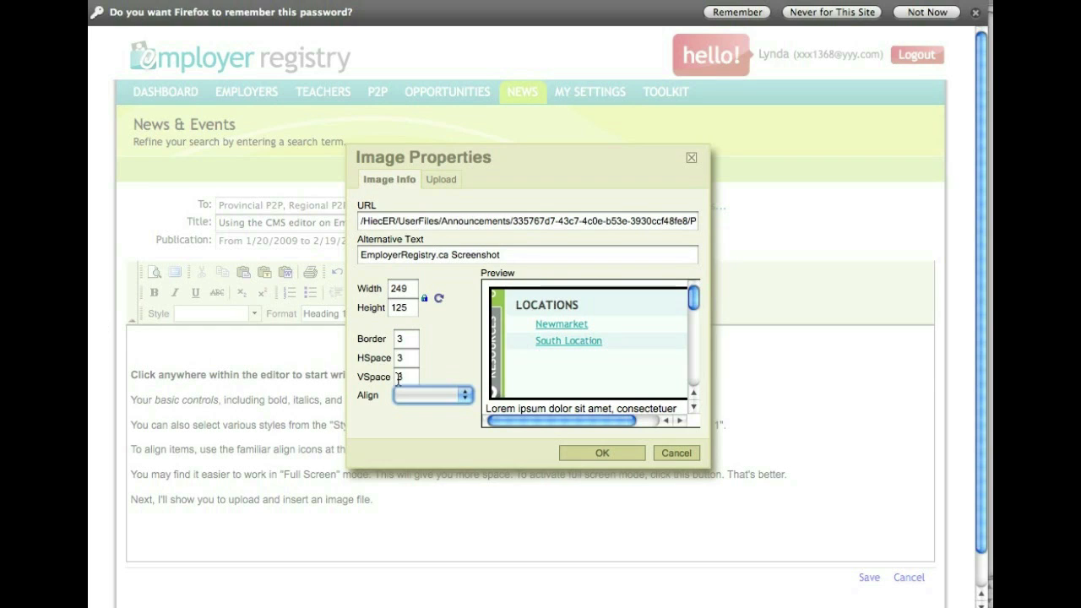
# - Align the image to the right and insert it into the article
pyautogui.click(445, 397)
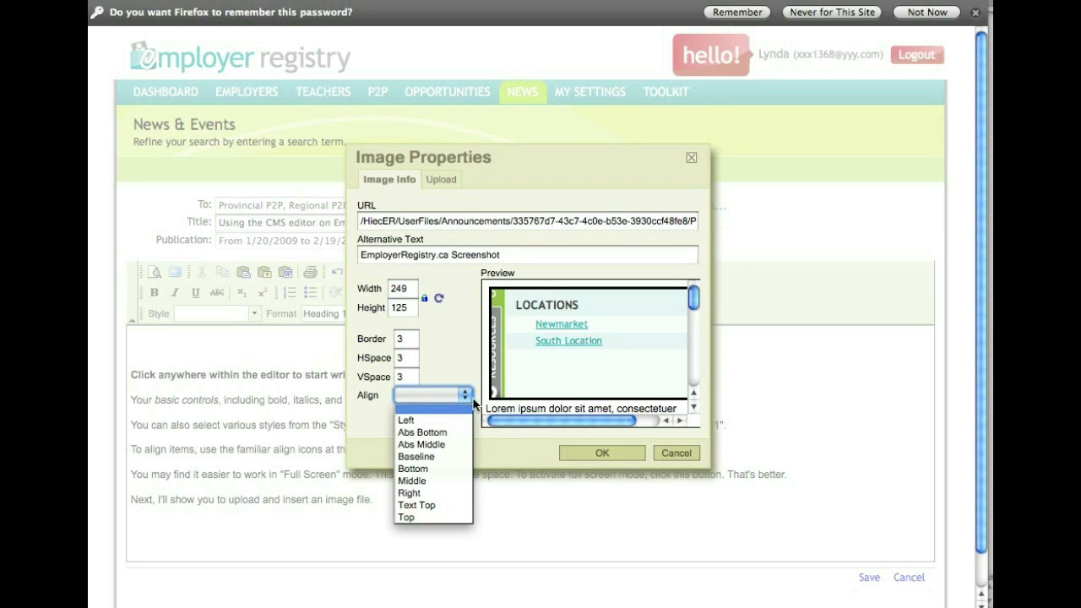
pyautogui.click(452, 492)
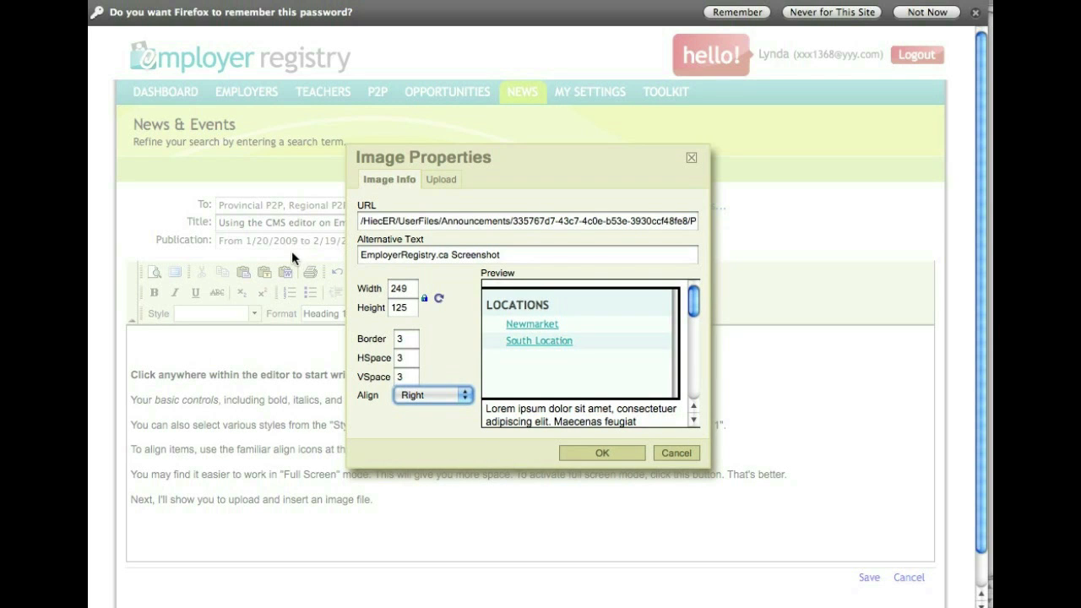
pyautogui.click(617, 452)
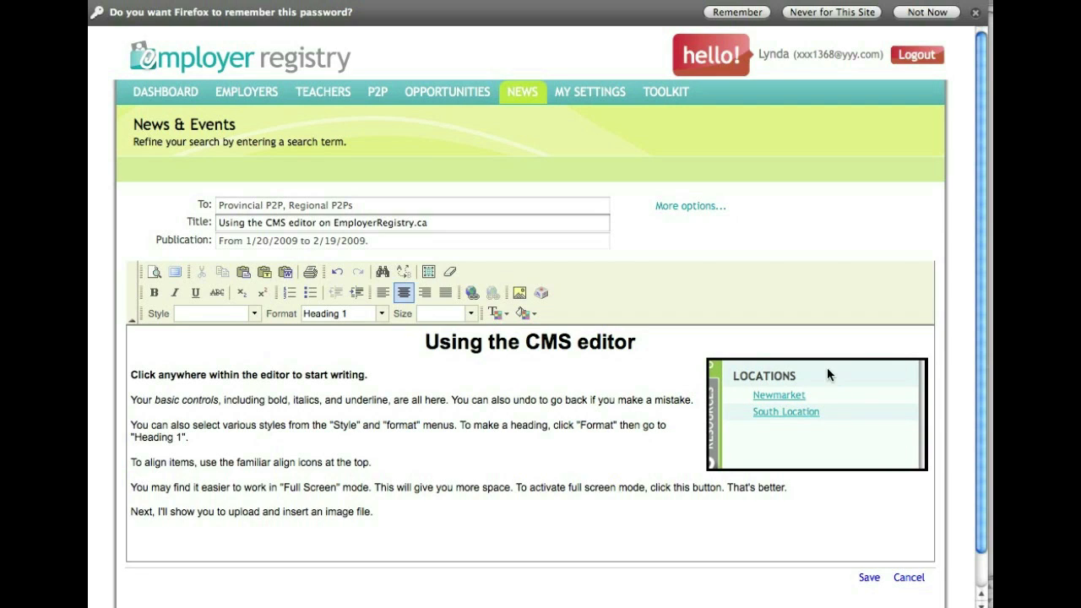
# - Move the inserted image below the last paragraph and back up beside the paragraph about basic controls
pyautogui.click(875, 424)
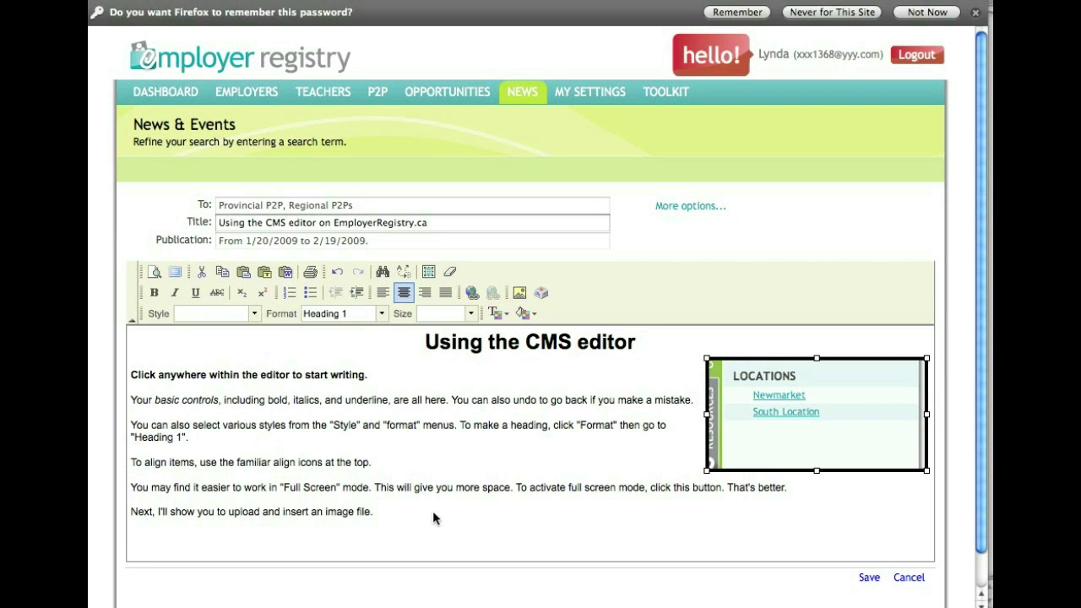
pyautogui.moveTo(873, 385); pyautogui.dragTo(528, 524)
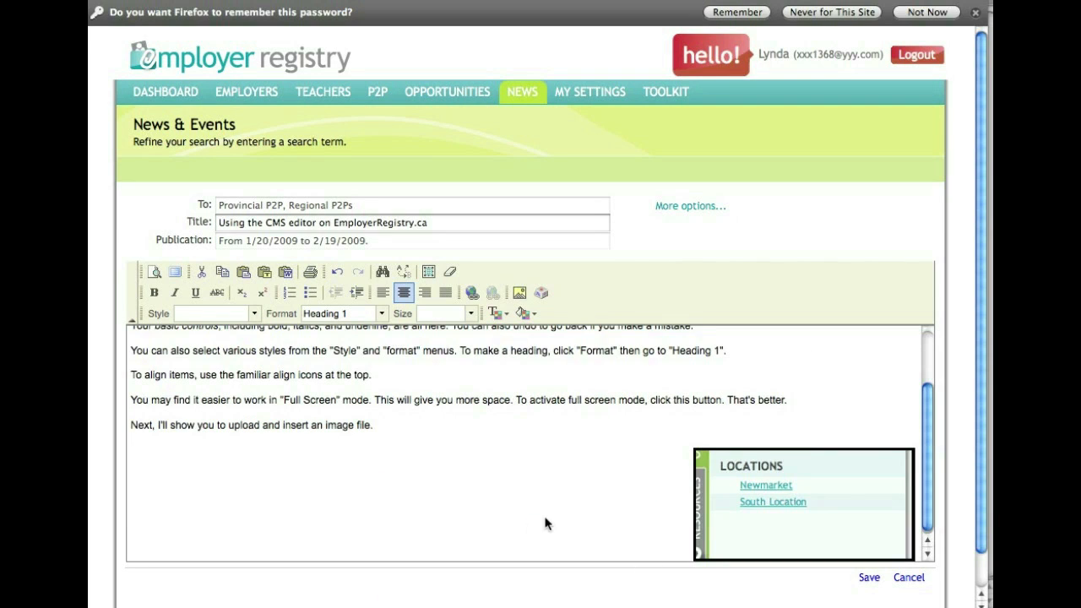
pyautogui.moveTo(777, 533); pyautogui.dragTo(769, 336)
pyautogui.moveTo(827, 487); pyautogui.dragTo(832, 405)
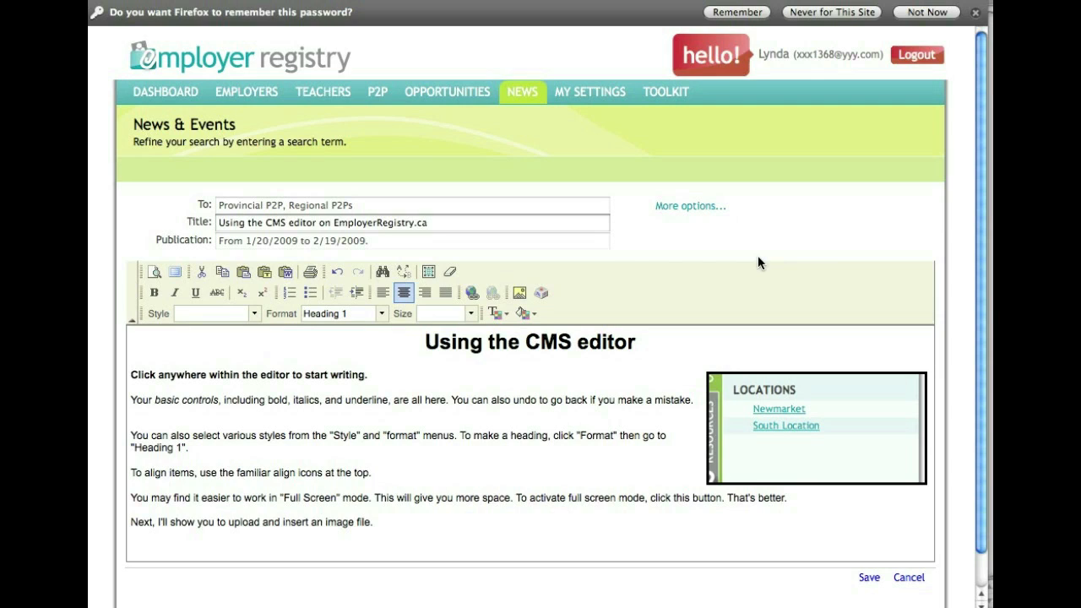
# - Reopen the properties of the inserted image and set its border to 0
pyautogui.click(879, 426)
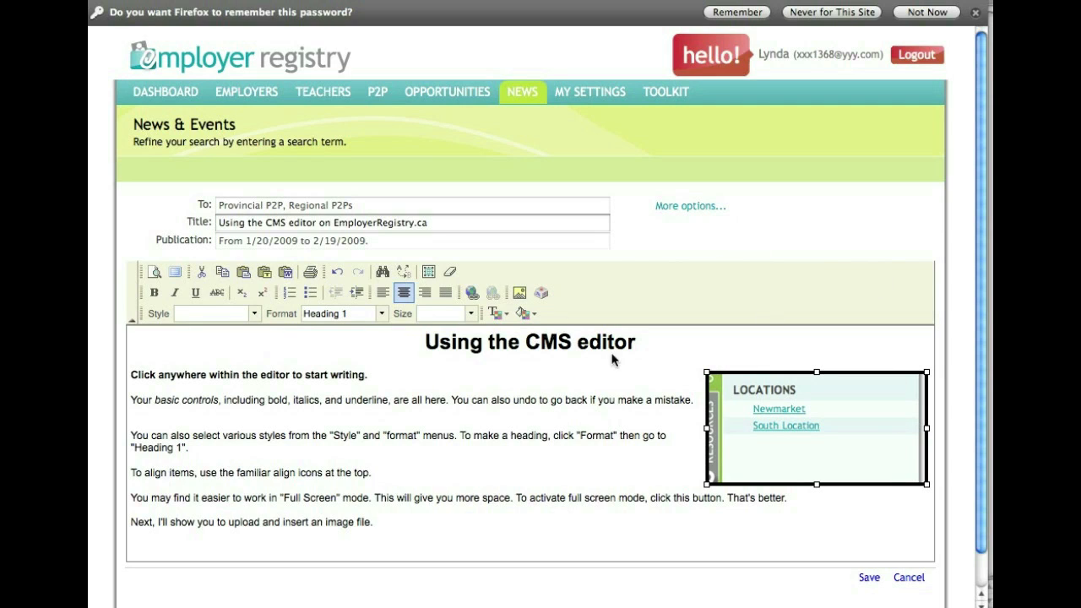
pyautogui.click(520, 293)
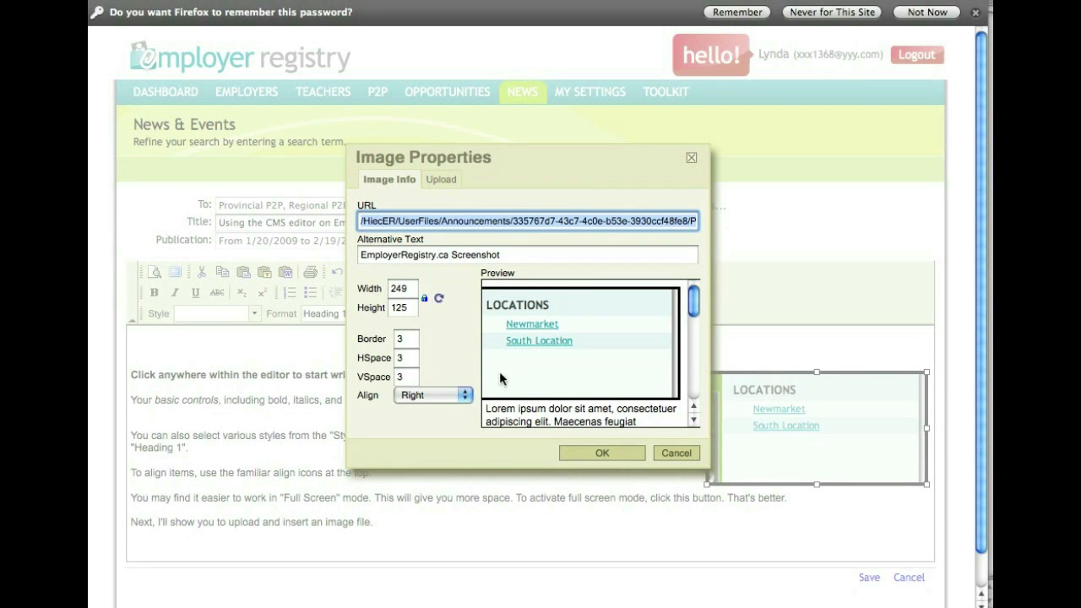
pyautogui.click(414, 338)
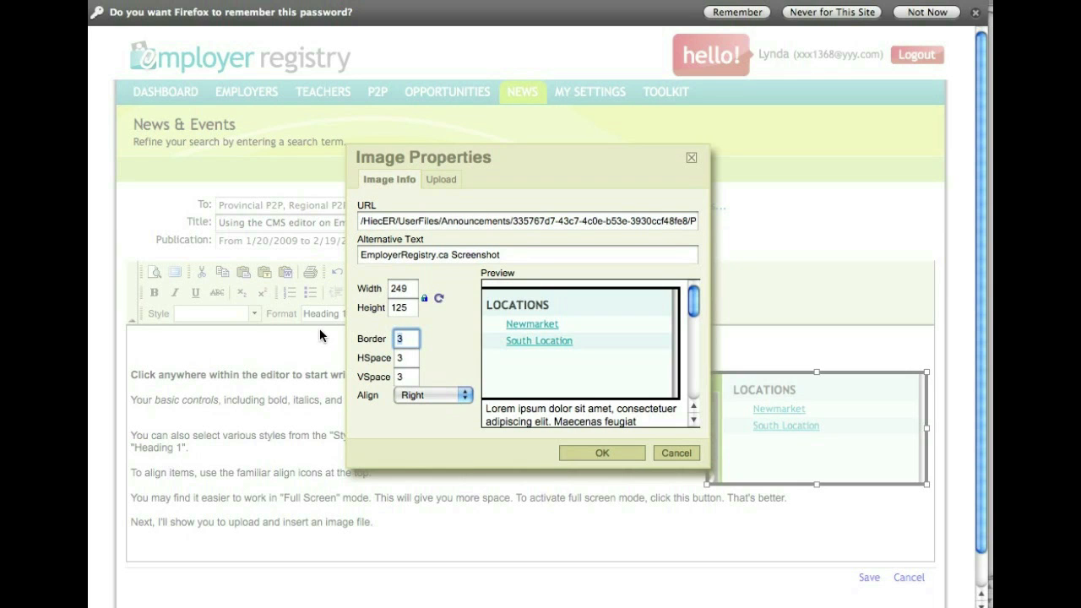
pyautogui.press('BackSpace')
pyautogui.write('0')
pyautogui.click(634, 453)
pyautogui.click(437, 400)
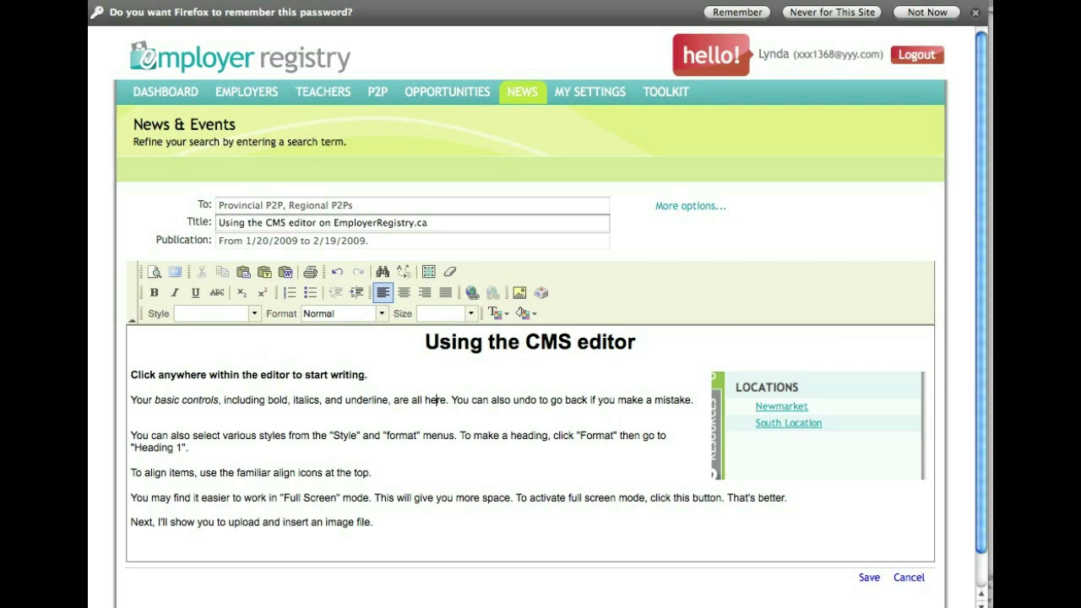
pyautogui.click(519, 292)
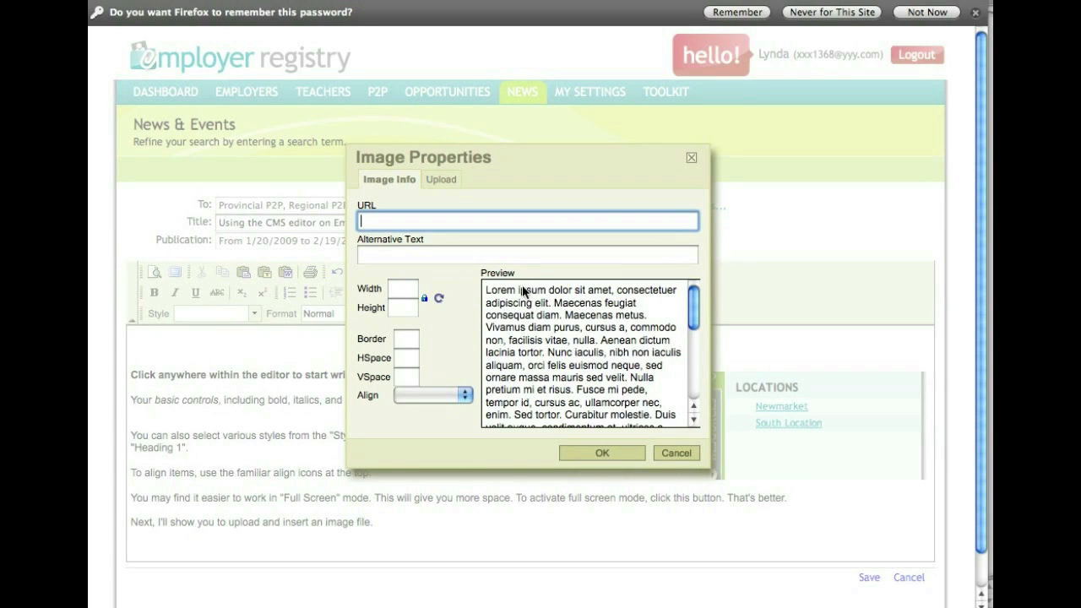
pyautogui.click(692, 160)
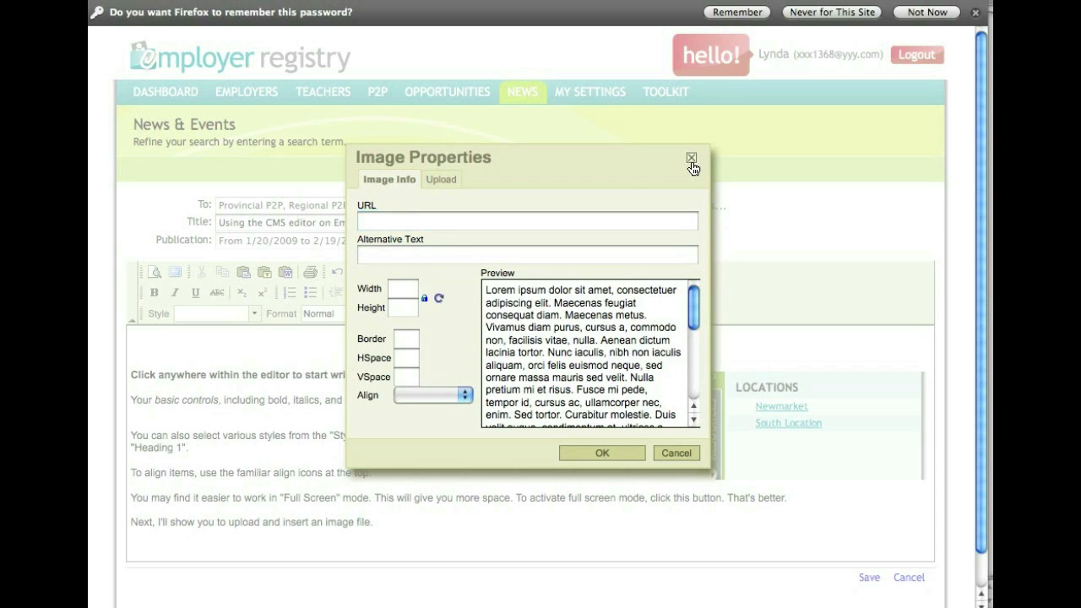